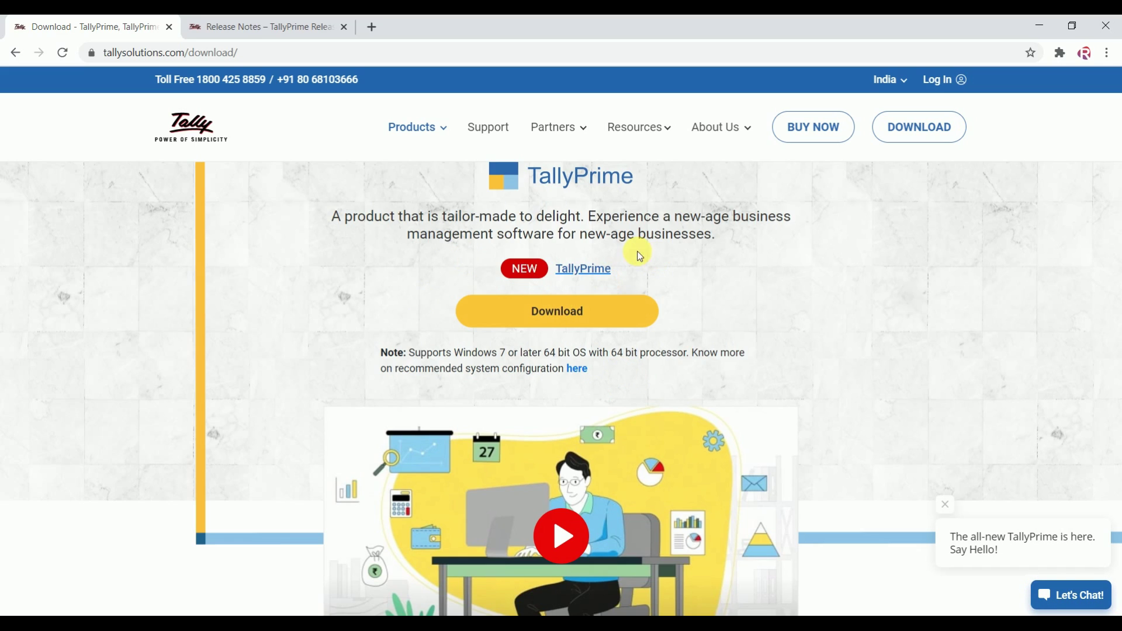
Read through the TallyPrime Release 1 release notes, from On the Fly Access to the product improvements
{"action": "left_click", "coordinate": [252, 32]}
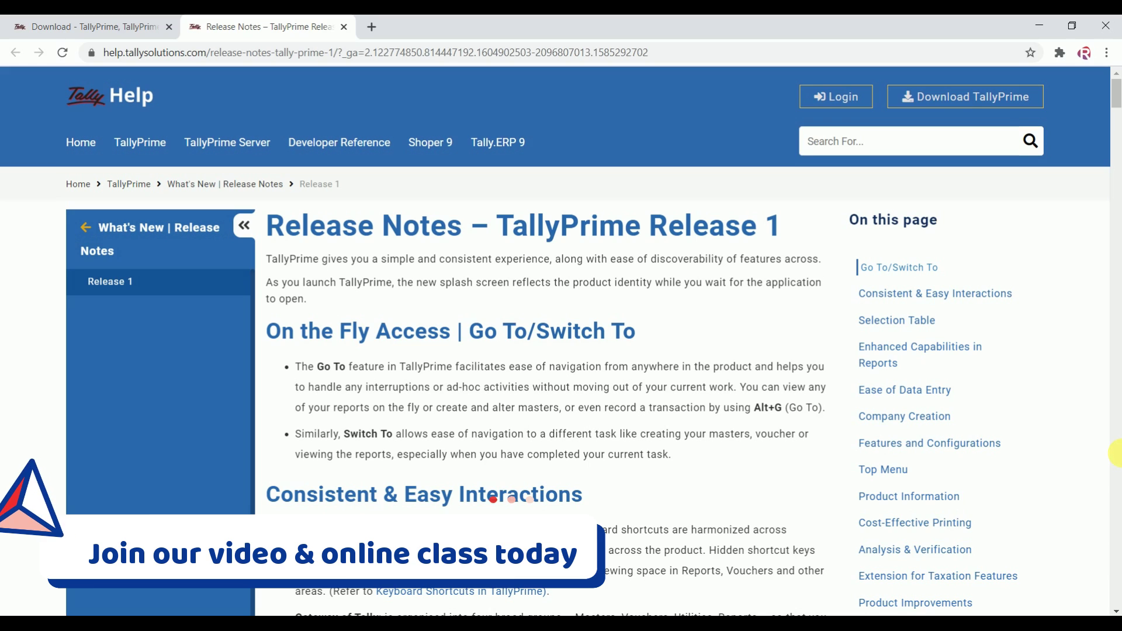
{"action": "scroll", "coordinate": [1116, 453], "scroll_direction": "down", "scroll_amount": 3}
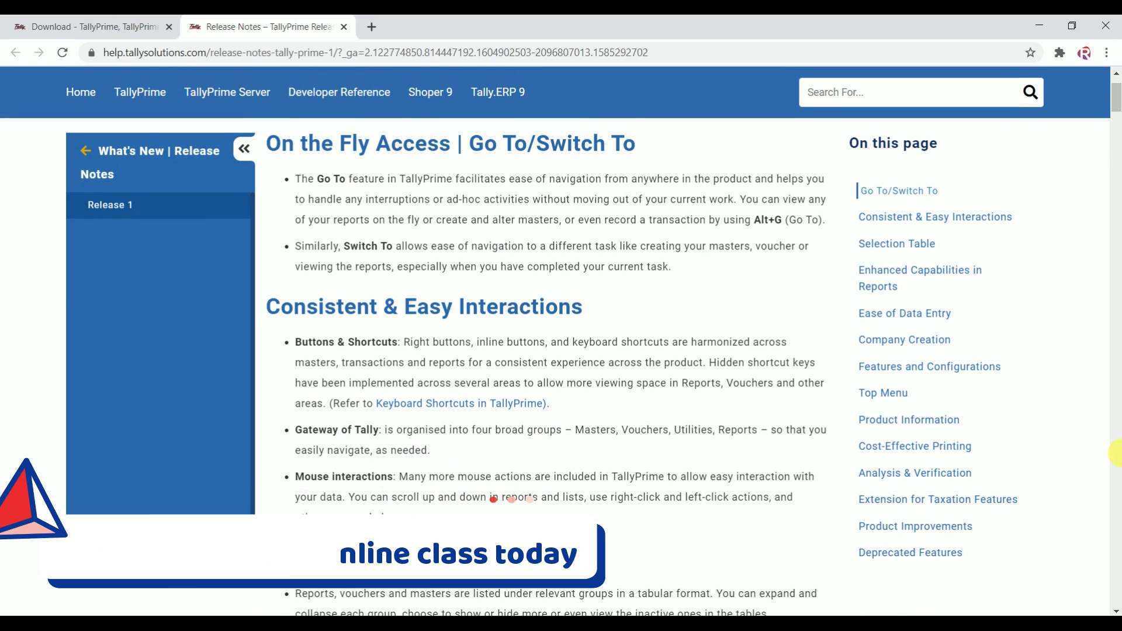
{"action": "scroll", "coordinate": [1116, 453], "scroll_direction": "down", "scroll_amount": 1}
{"action": "scroll", "coordinate": [1116, 453], "scroll_direction": "down", "scroll_amount": 2}
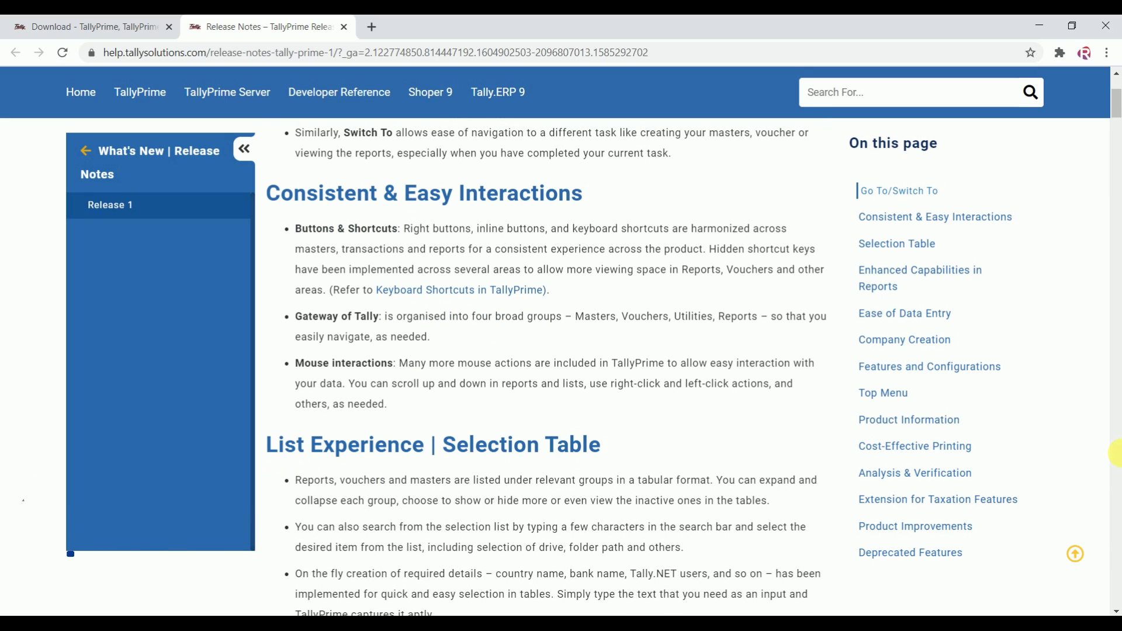
{"action": "scroll", "coordinate": [1116, 453], "scroll_direction": "down", "scroll_amount": 2}
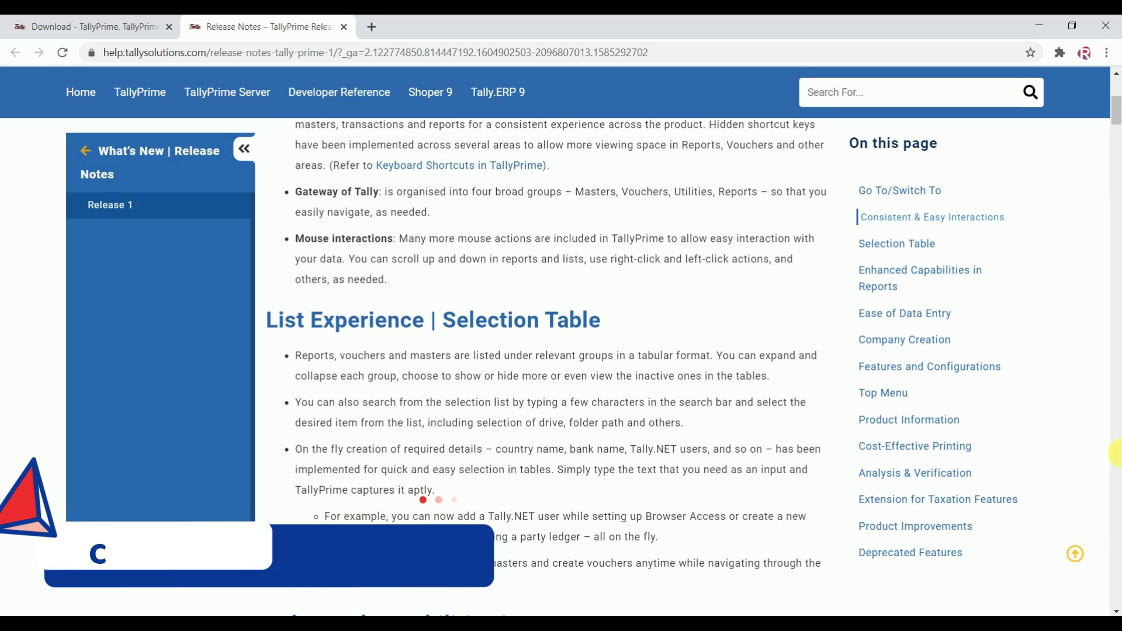
{"action": "scroll", "coordinate": [1116, 453], "scroll_direction": "down", "scroll_amount": 7}
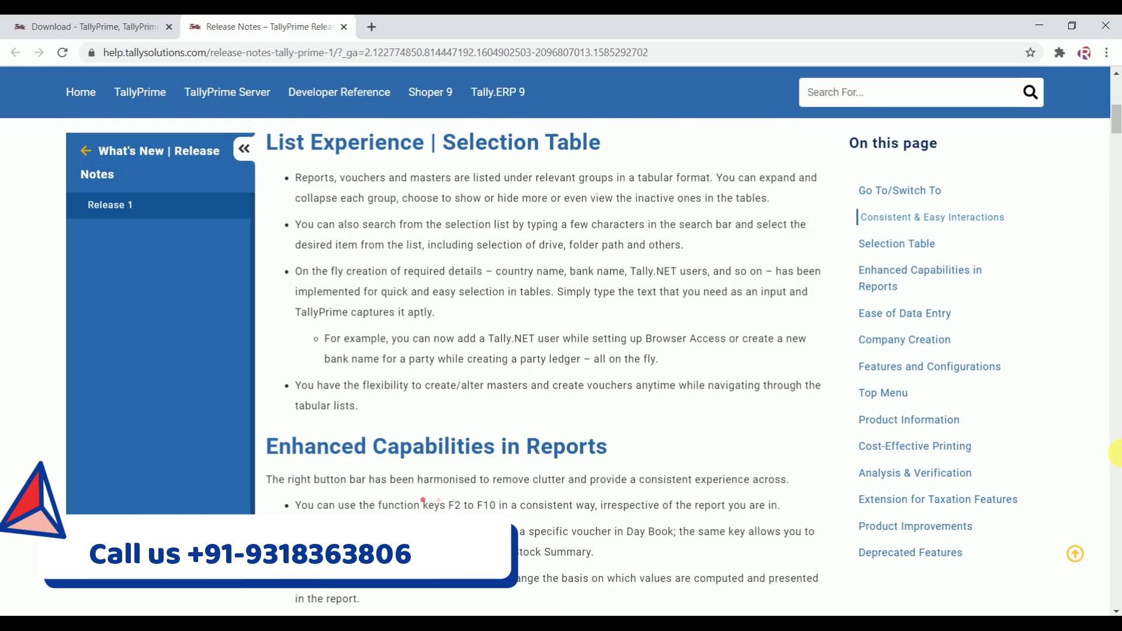
{"action": "scroll", "coordinate": [1116, 453], "scroll_direction": "down", "scroll_amount": 10}
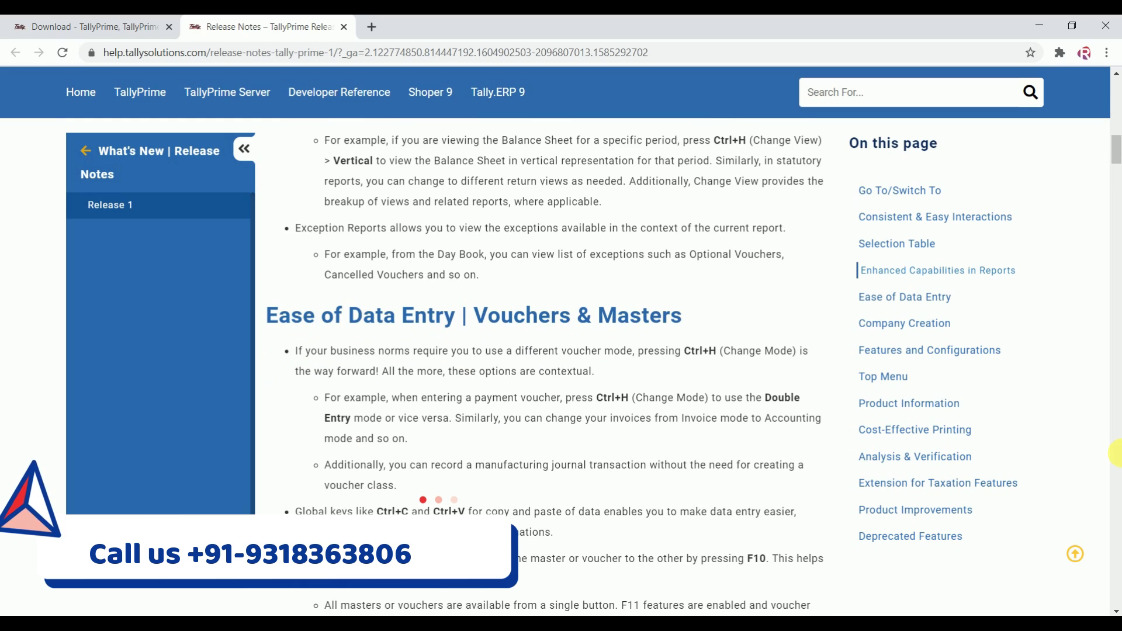
{"action": "scroll", "coordinate": [1116, 453], "scroll_direction": "down", "scroll_amount": 5}
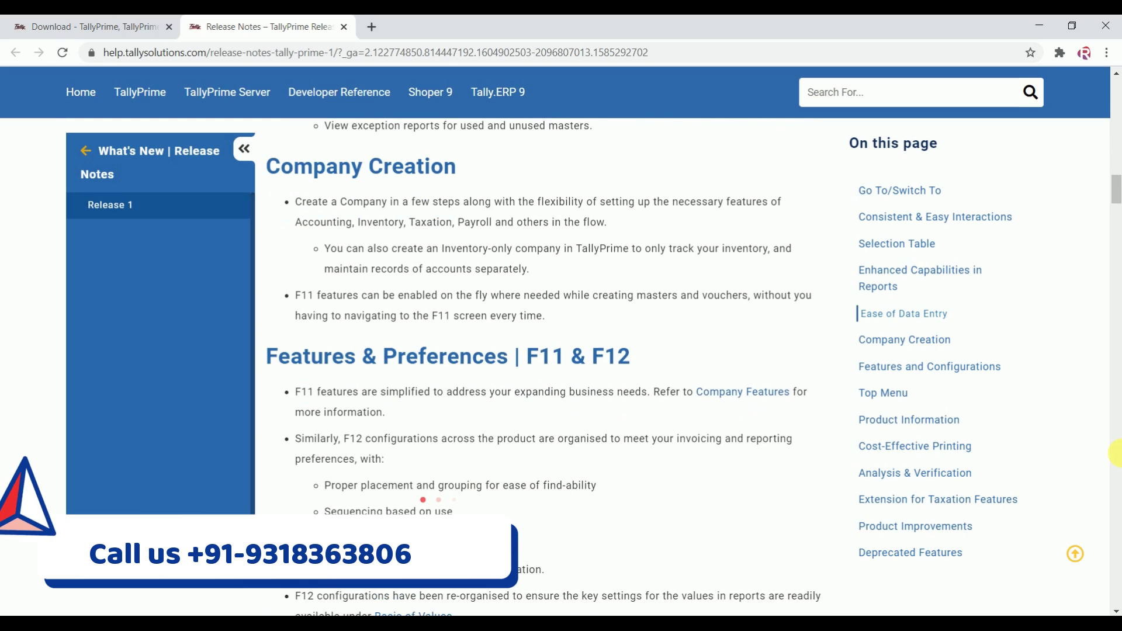
{"action": "scroll", "coordinate": [1116, 453], "scroll_direction": "down", "scroll_amount": 15}
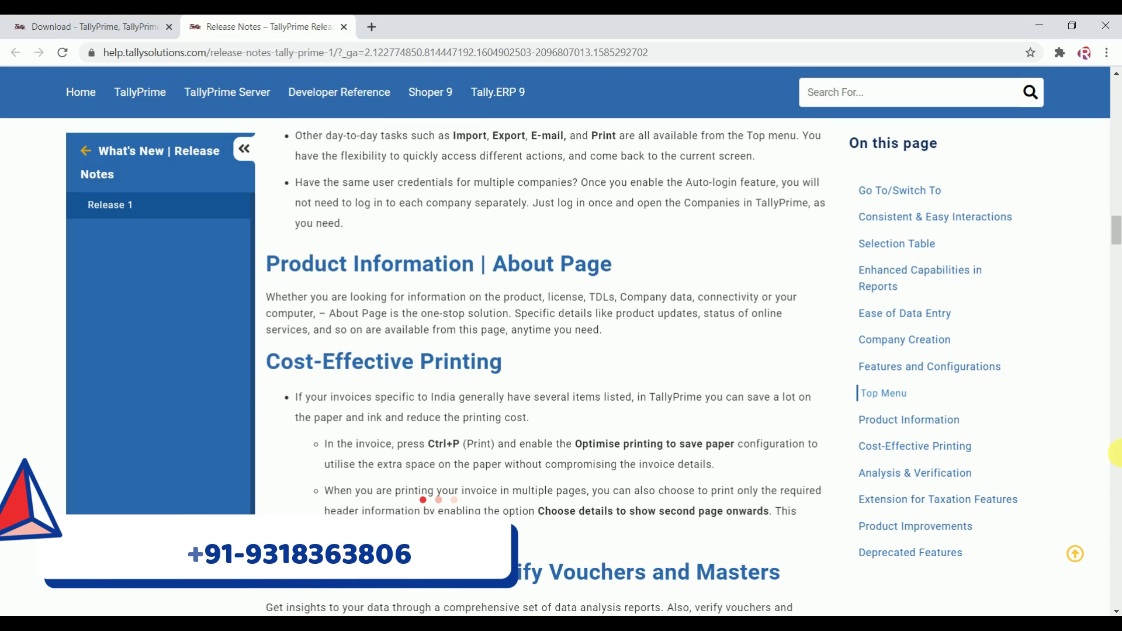
{"action": "scroll", "coordinate": [1116, 453], "scroll_direction": "down", "scroll_amount": 7}
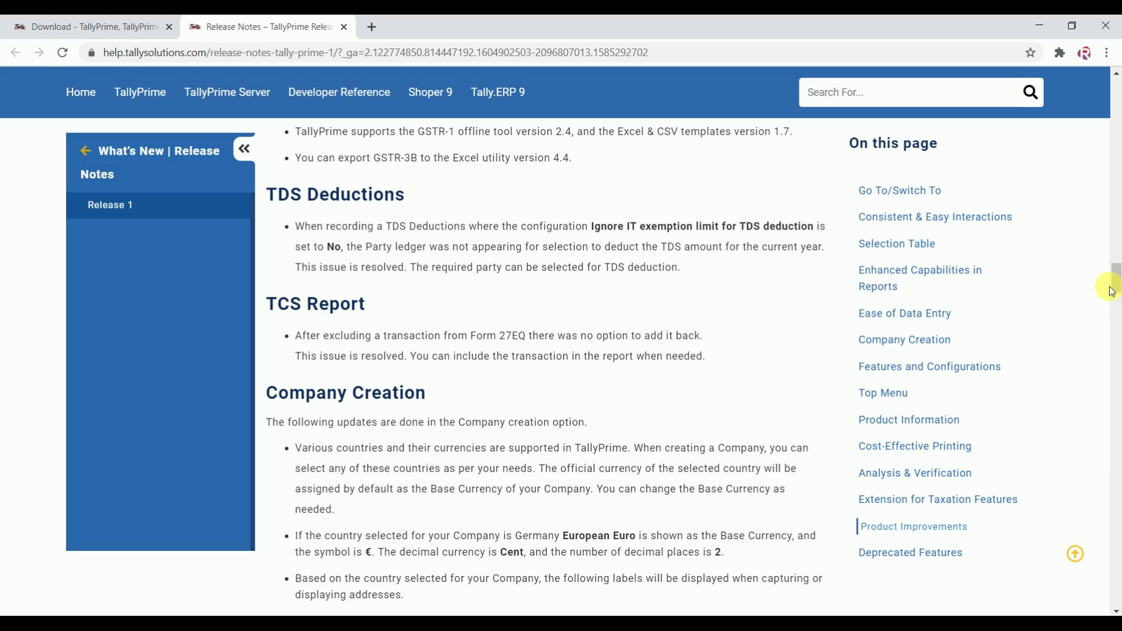
Leave the browser, switch to the running Tally.ERP 9 and quit it
{"action": "left_click", "coordinate": [1037, 24]}
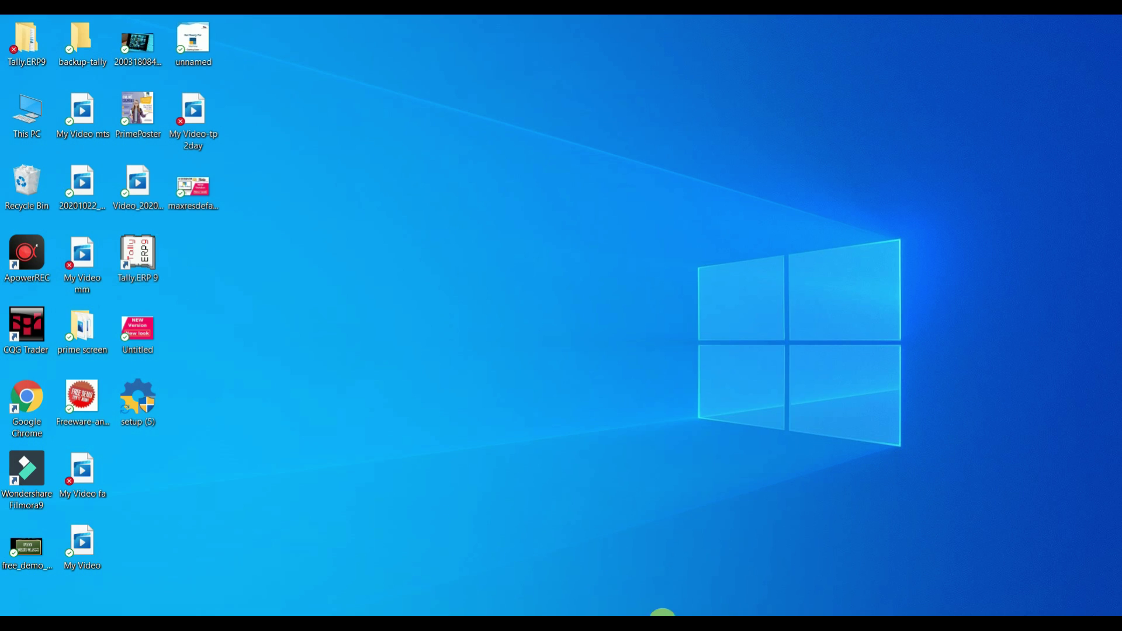
{"action": "left_click", "coordinate": [596, 560]}
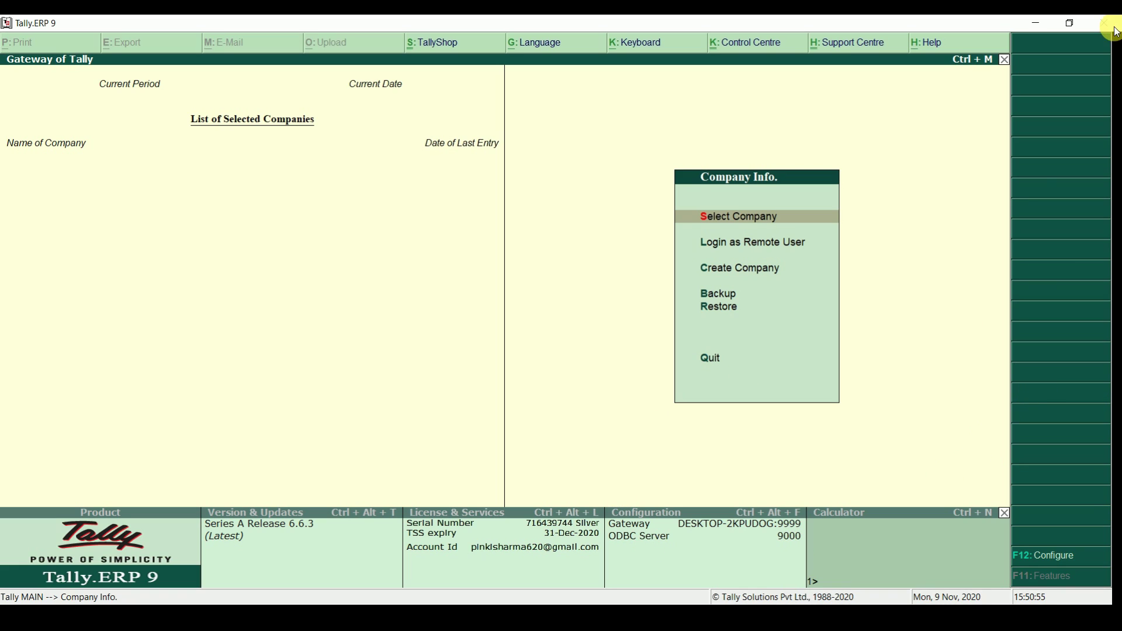
{"action": "left_click", "coordinate": [1038, 22]}
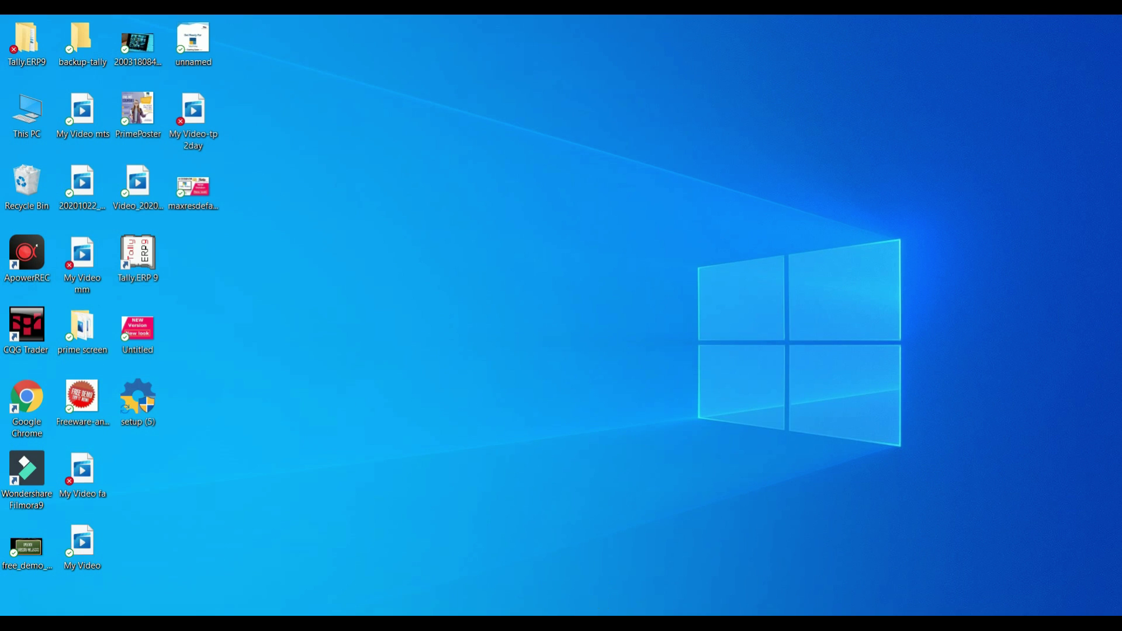
{"action": "key", "text": "alt+Tab"}
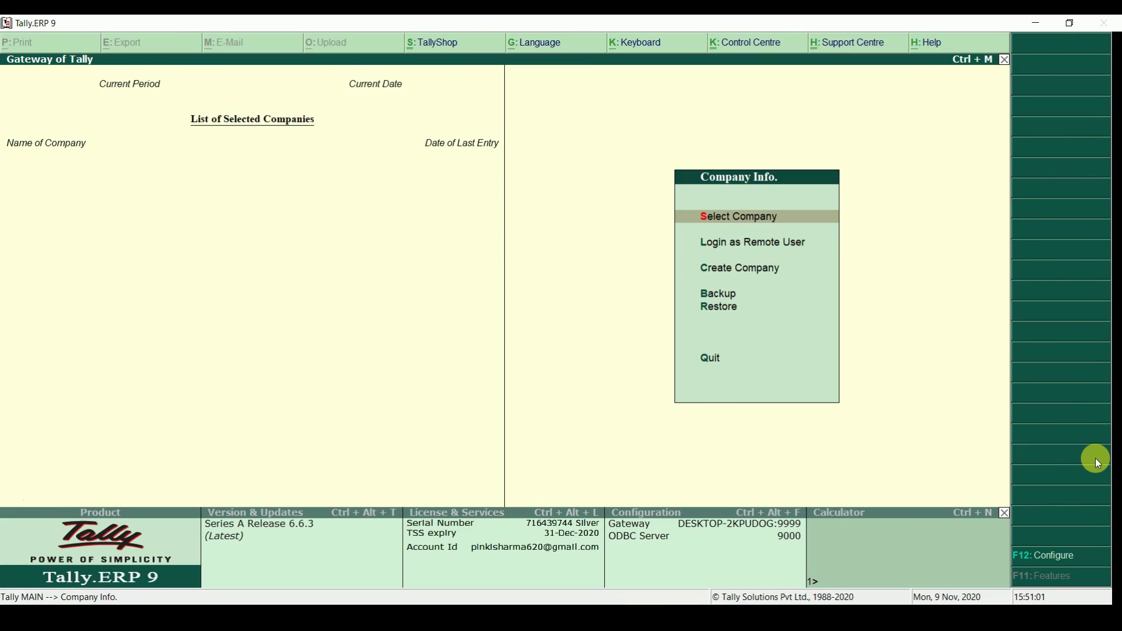
{"action": "key", "text": "Escape"}
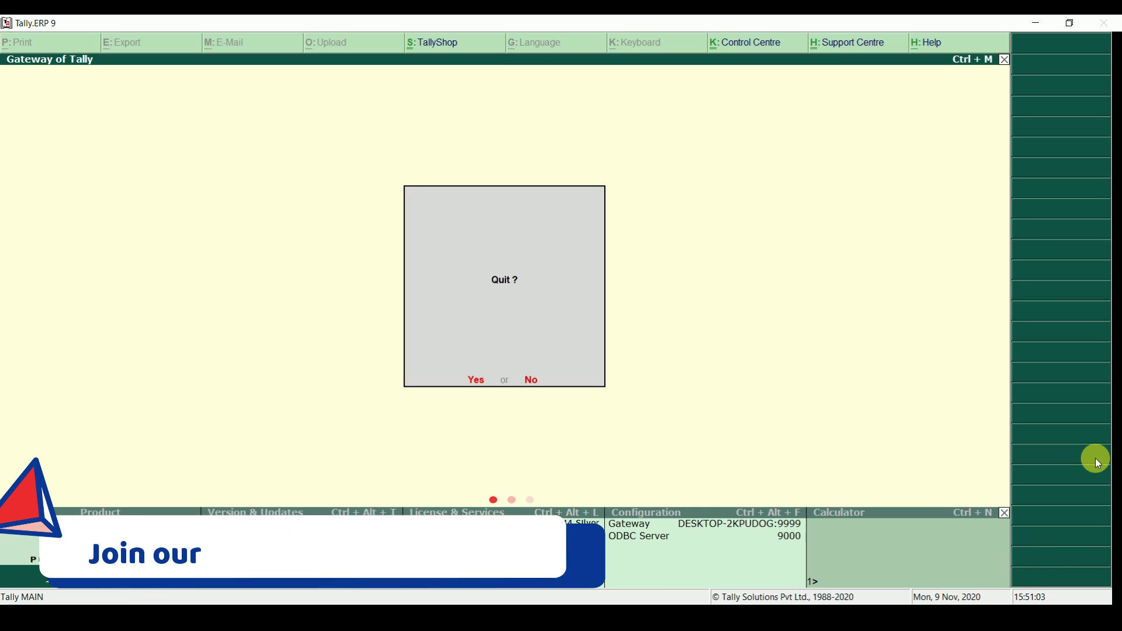
{"action": "key", "text": "Return"}
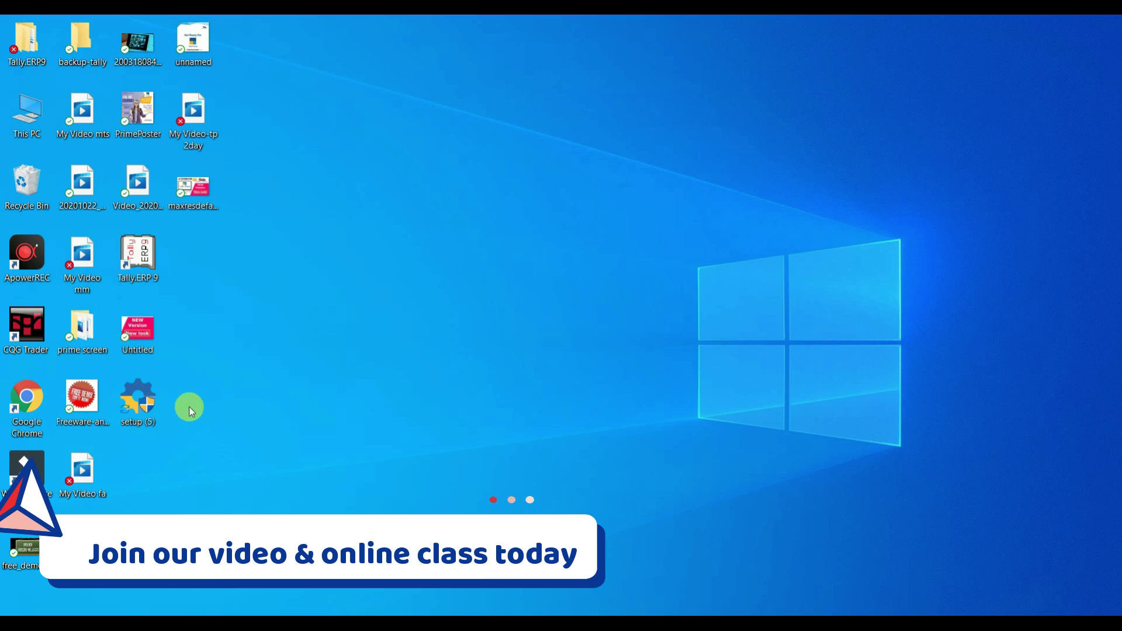
Run the setup (5) installer to update Tally.ERP 9 to TallyPrime 1.0 at the existing application path, and start TallyPrime
{"action": "double_click", "coordinate": [129, 401]}
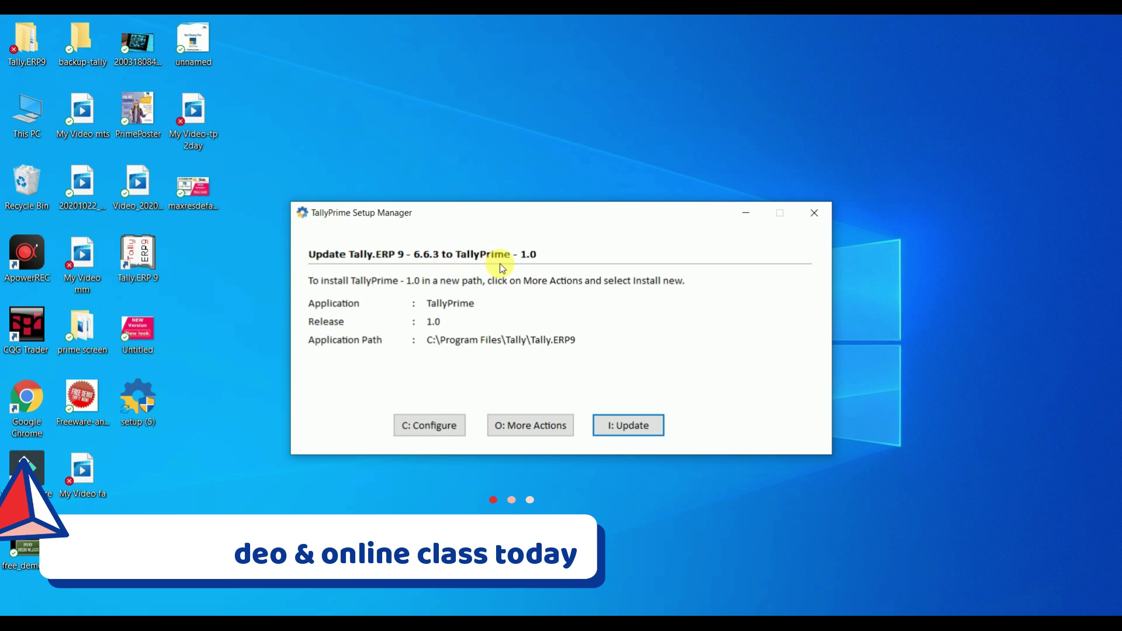
{"action": "left_click", "coordinate": [629, 428]}
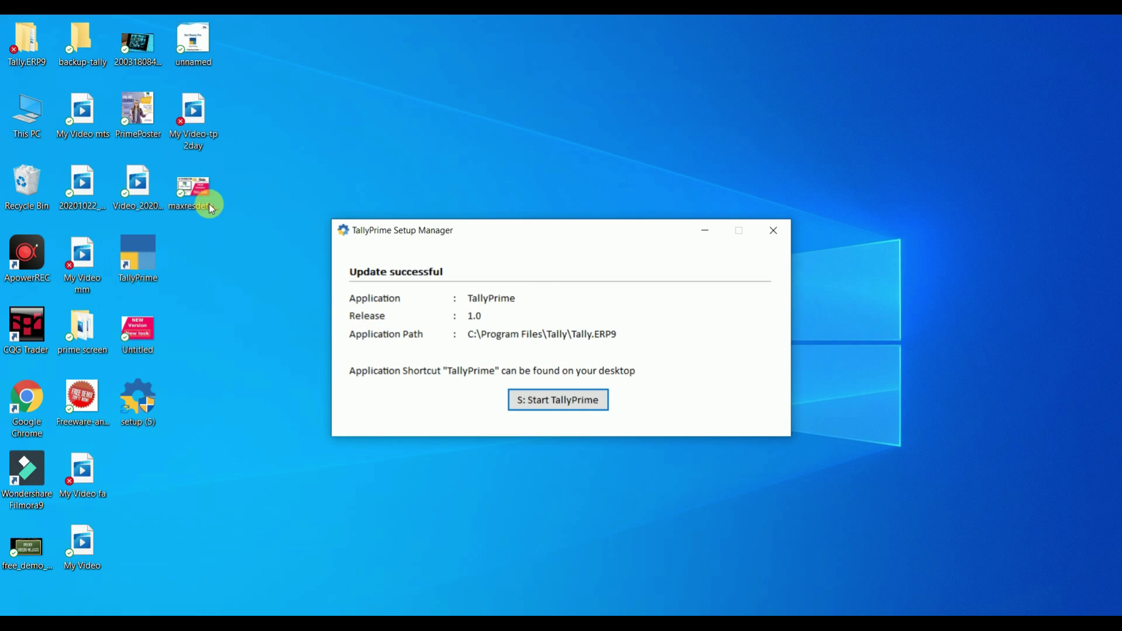
{"action": "left_click", "coordinate": [140, 260]}
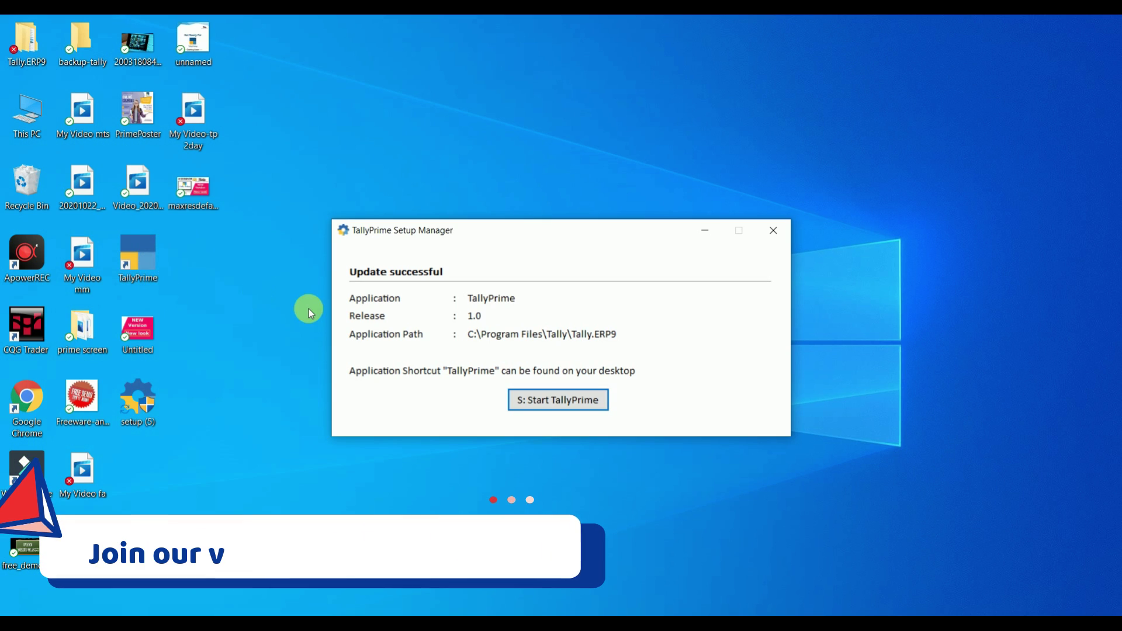
{"action": "left_click", "coordinate": [562, 408]}
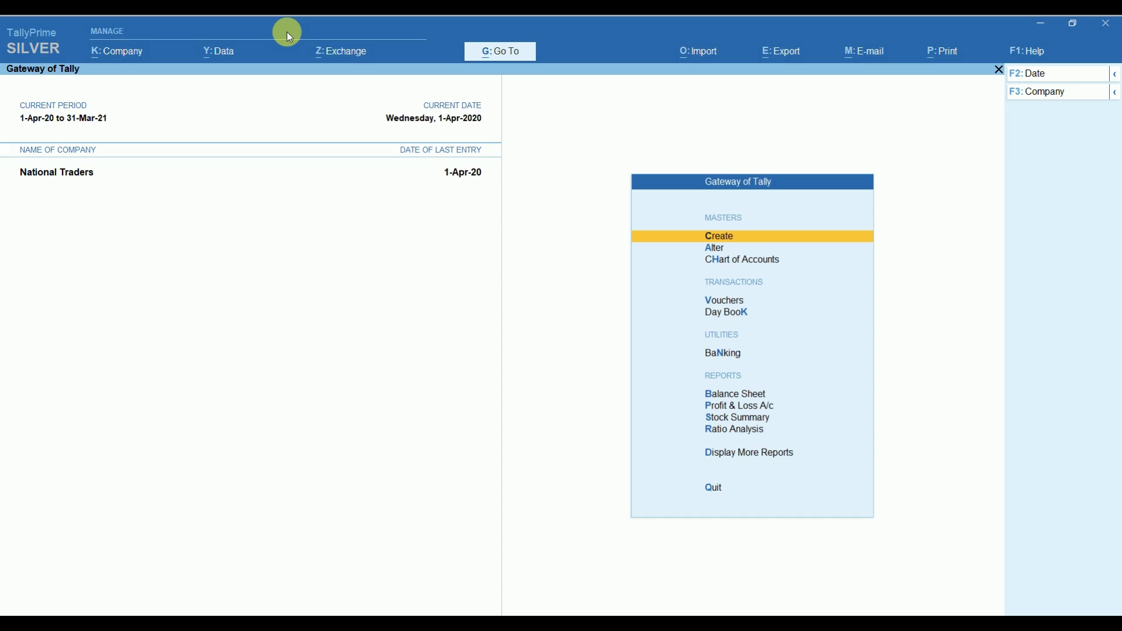
Examine TallyPrime's license information, including edition and Tally Software Services validity, and return to the Gateway of Tally
{"action": "left_click", "coordinate": [40, 57]}
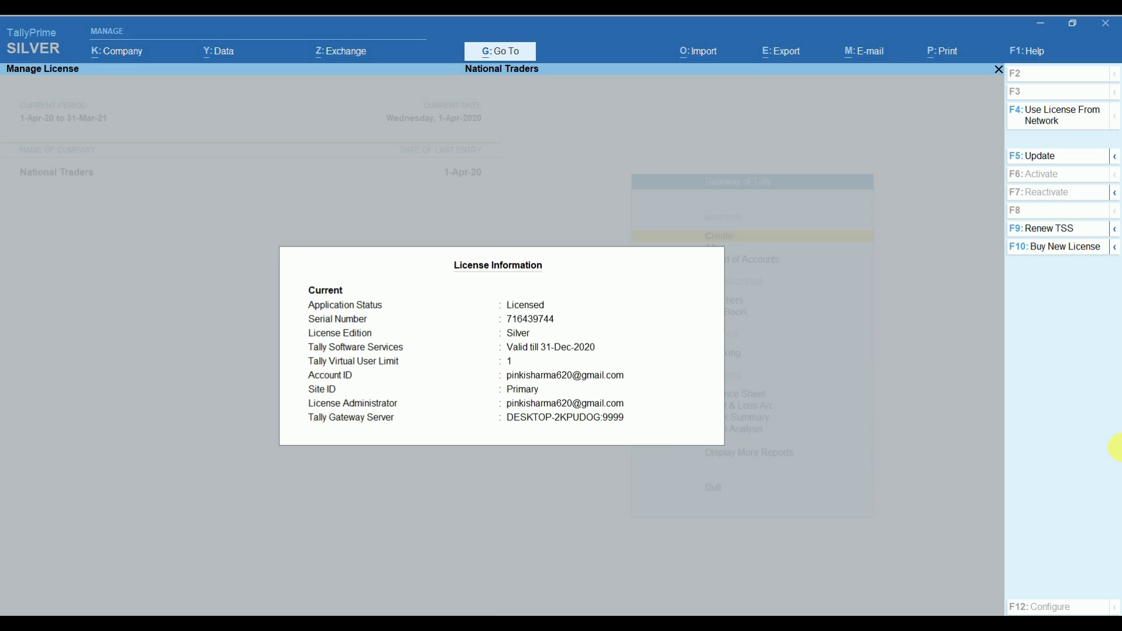
{"action": "key", "text": "Escape"}
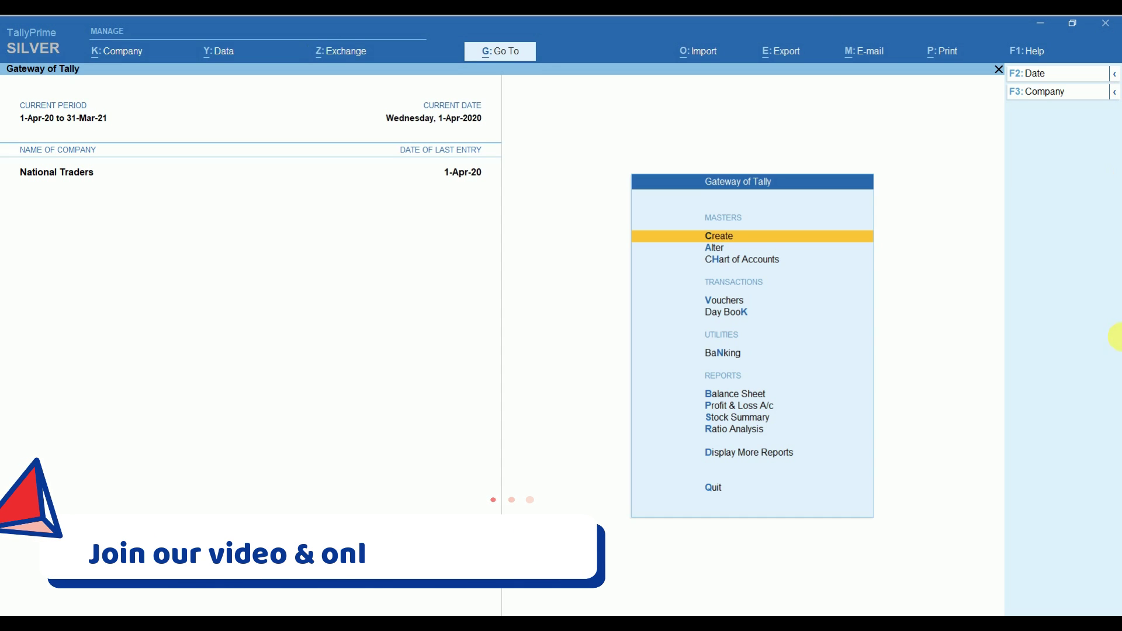
Look through the list of selectable companies in the Tally.ERP9 data folder for their migration status, and close it without opening one
{"action": "left_click", "coordinate": [113, 57]}
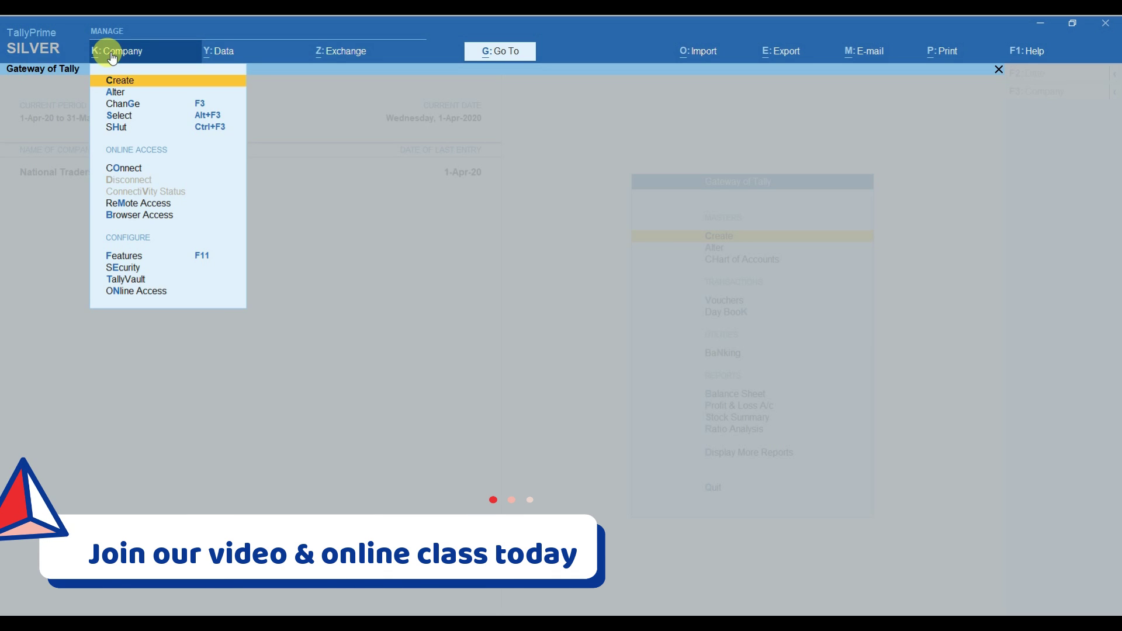
{"action": "left_click", "coordinate": [115, 119]}
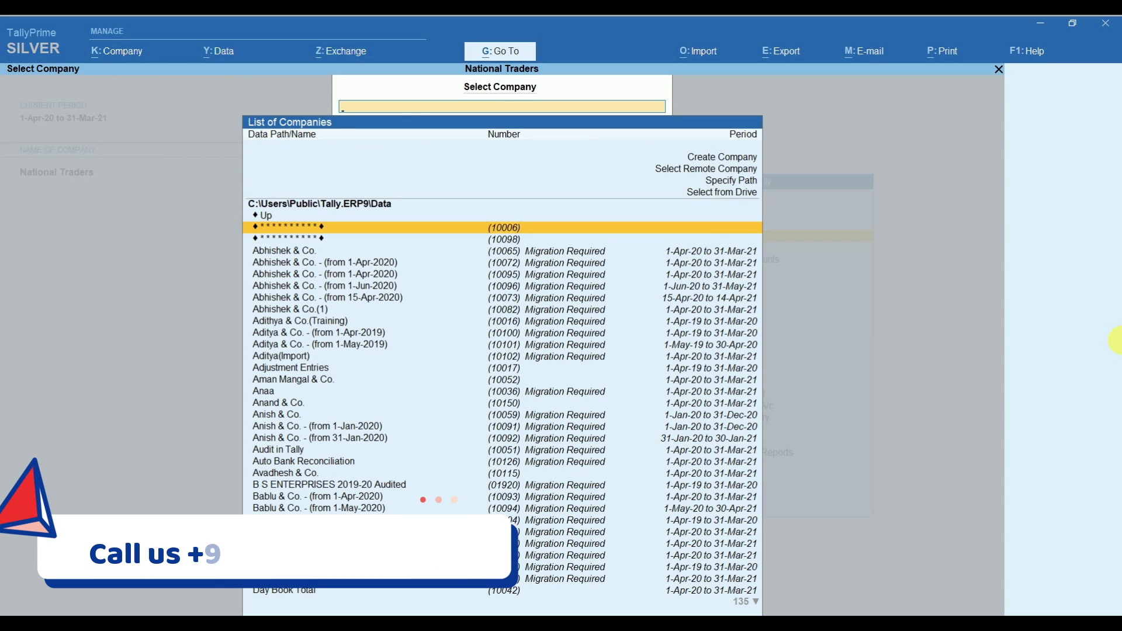
{"action": "key", "text": "Down"}
{"action": "key", "text": "Down"}
{"action": "key", "text": "Down"}
{"action": "key", "text": "Down"}
{"action": "key", "text": "Down"}
{"action": "key", "text": "Down"}
{"action": "key", "text": "Down"}
{"action": "key", "text": "Down"}
{"action": "key", "text": "Down"}
{"action": "key", "text": "Down"}
{"action": "key", "text": "Down"}
{"action": "key", "text": "Down"}
{"action": "key", "text": "Down"}
{"action": "key", "text": "Down"}
{"action": "key", "text": "Down"}
{"action": "key", "text": "Down"}
{"action": "key", "text": "Down"}
{"action": "key", "text": "Down"}
{"action": "key", "text": "Down"}
{"action": "key", "text": "Down"}
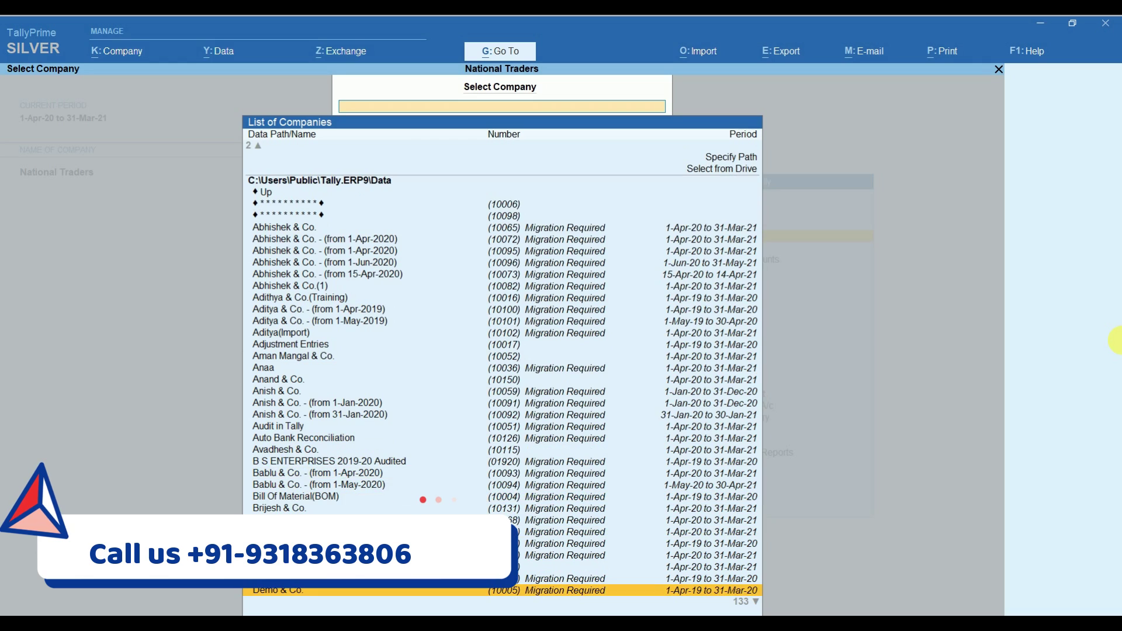
{"action": "key", "text": "Up"}
{"action": "key", "text": "Up"}
{"action": "key", "text": "Up"}
{"action": "key", "text": "Up"}
{"action": "key", "text": "Up"}
{"action": "key", "text": "Up"}
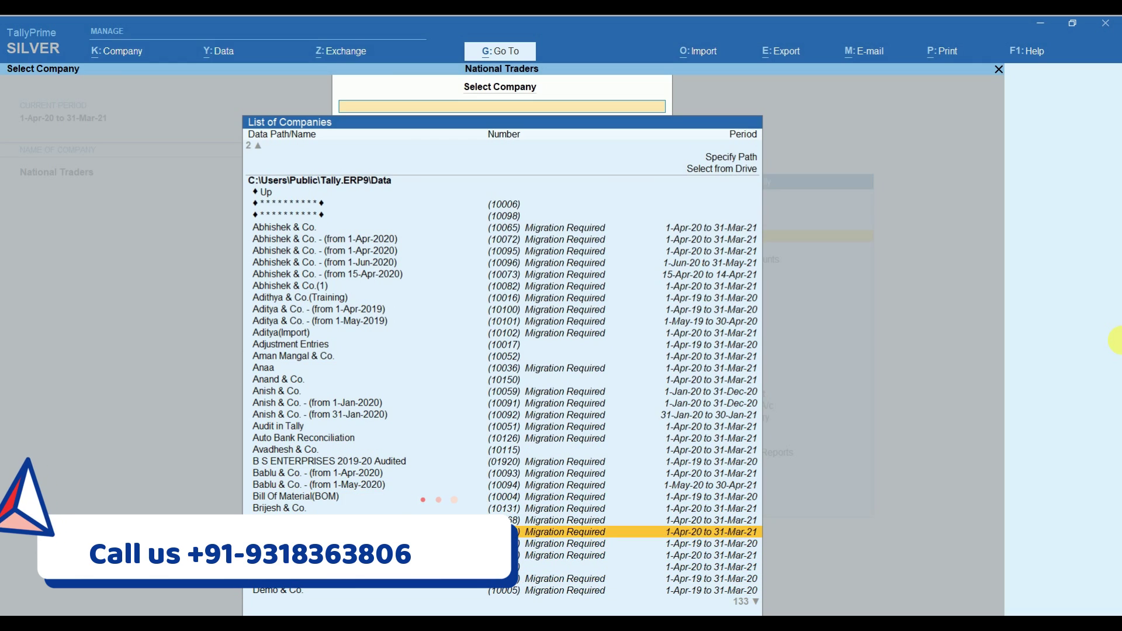
{"action": "key", "text": "Up"}
{"action": "key", "text": "Up"}
{"action": "key", "text": "Up"}
{"action": "key", "text": "Up"}
{"action": "key", "text": "Up"}
{"action": "key", "text": "Up"}
{"action": "key", "text": "Up"}
{"action": "key", "text": "Up"}
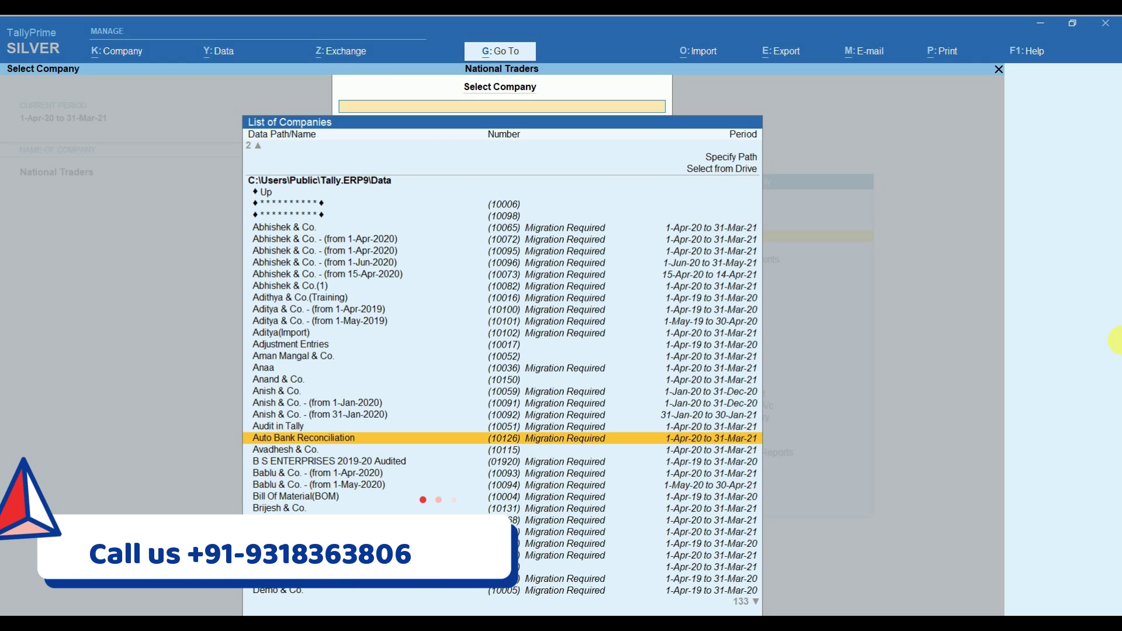
{"action": "key", "text": "Up"}
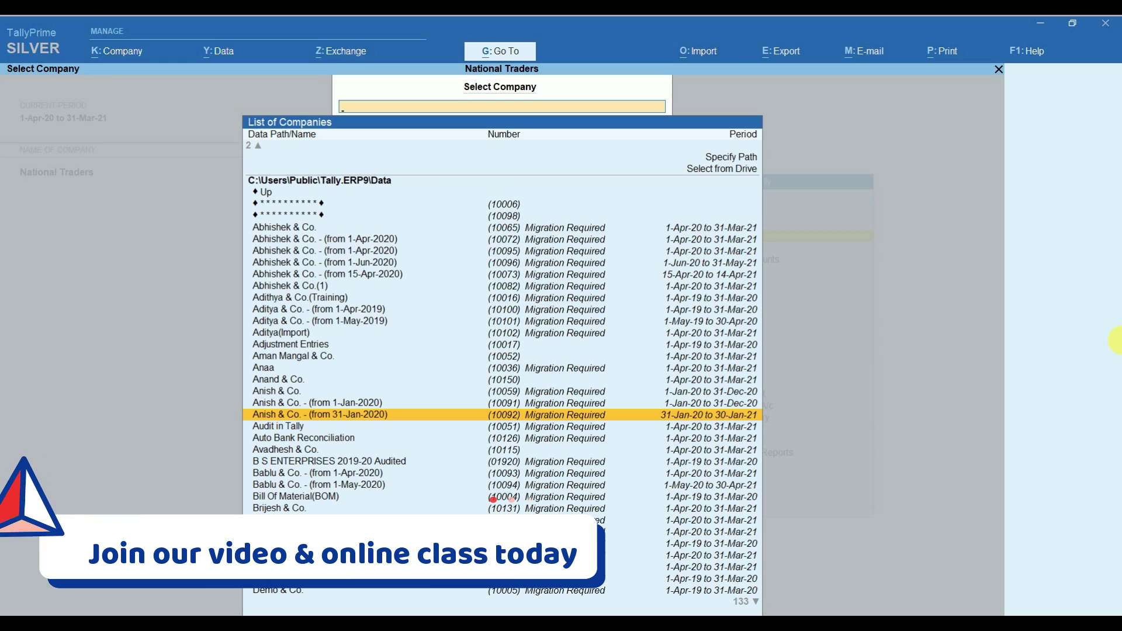
{"action": "key", "text": "Escape"}
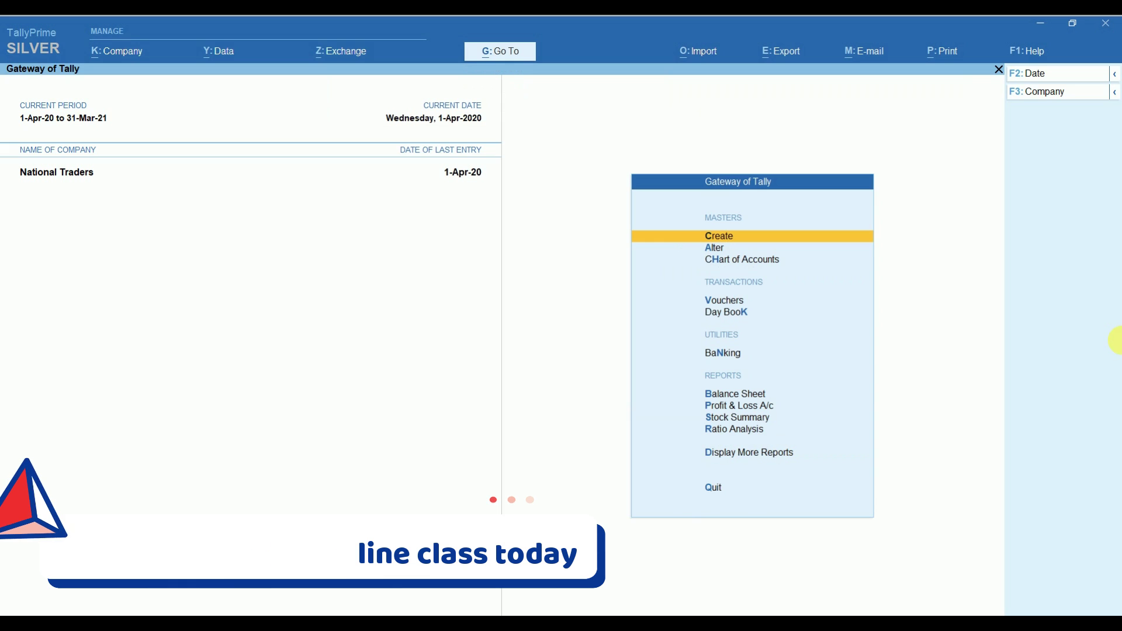